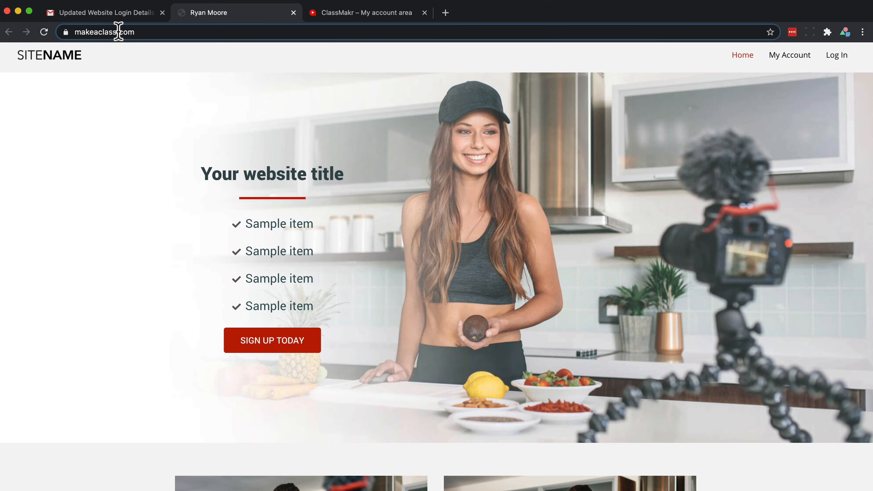
Browse the website's homepage and the Class 2 page with its lesson plan, then return to the homepage
scroll(124, 255, "down", 5)
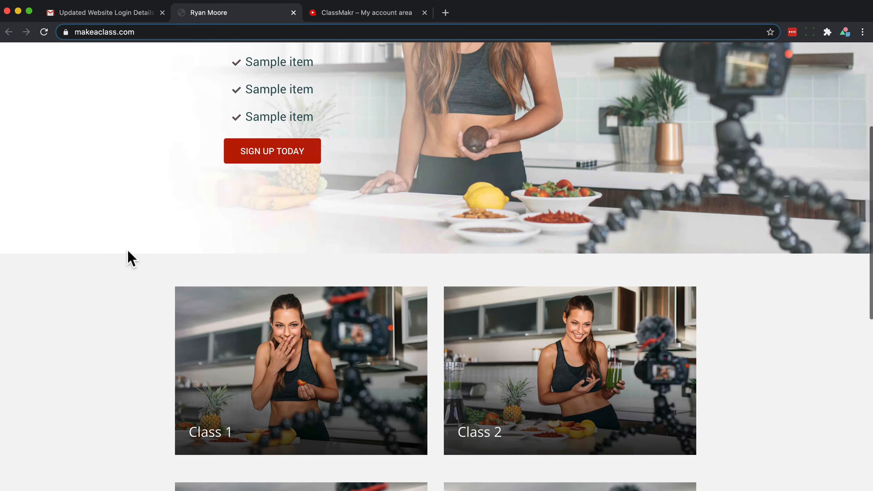
left_click(499, 349)
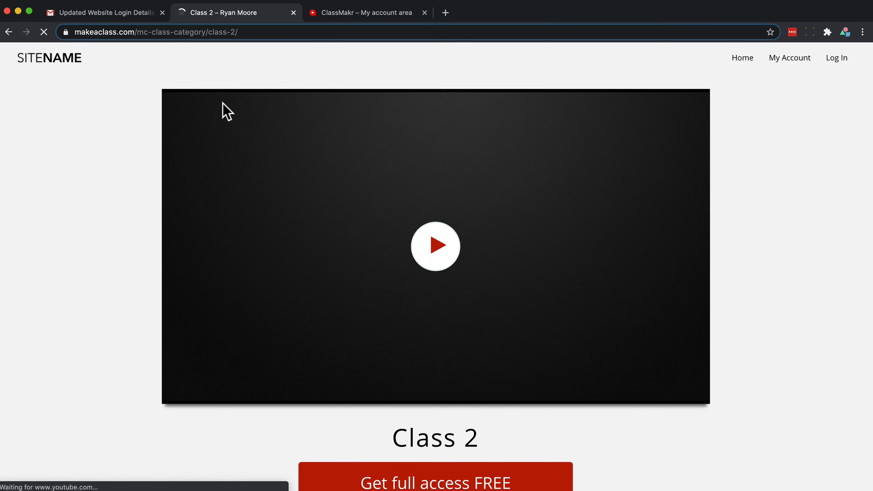
scroll(117, 223, "down", 8)
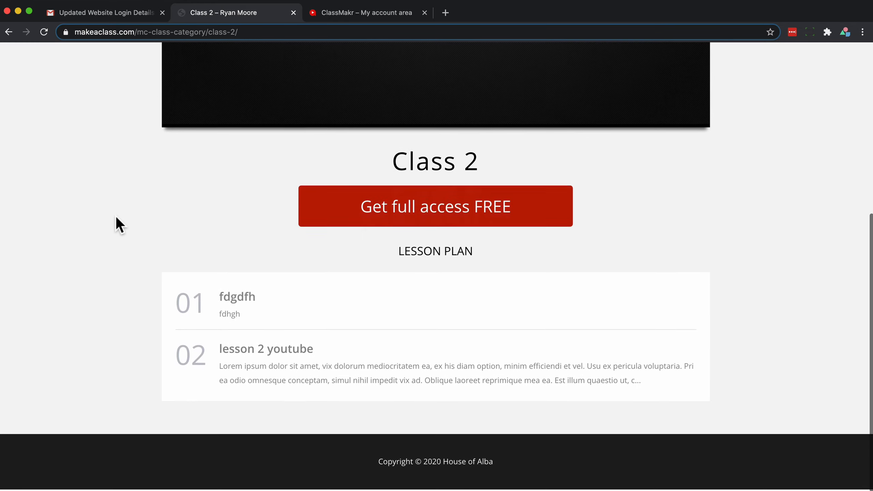
scroll(115, 222, "up", 8)
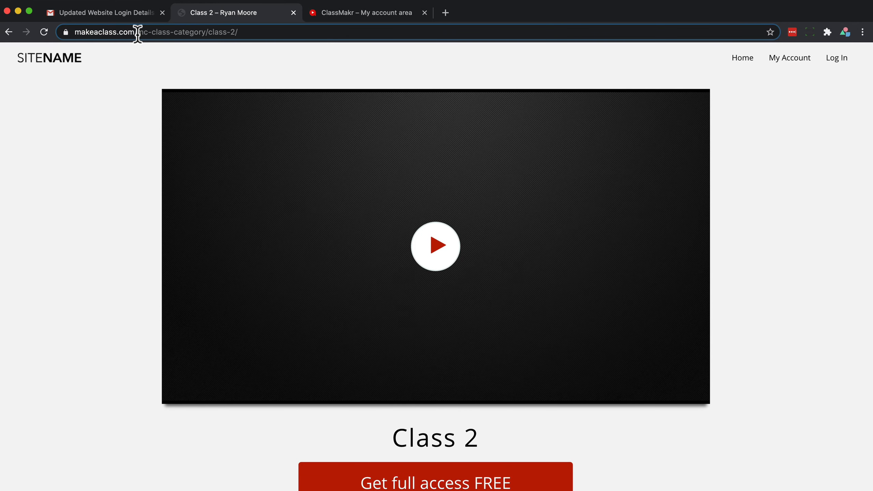
left_click(137, 33)
left_click_drag(137, 33, 221, 35)
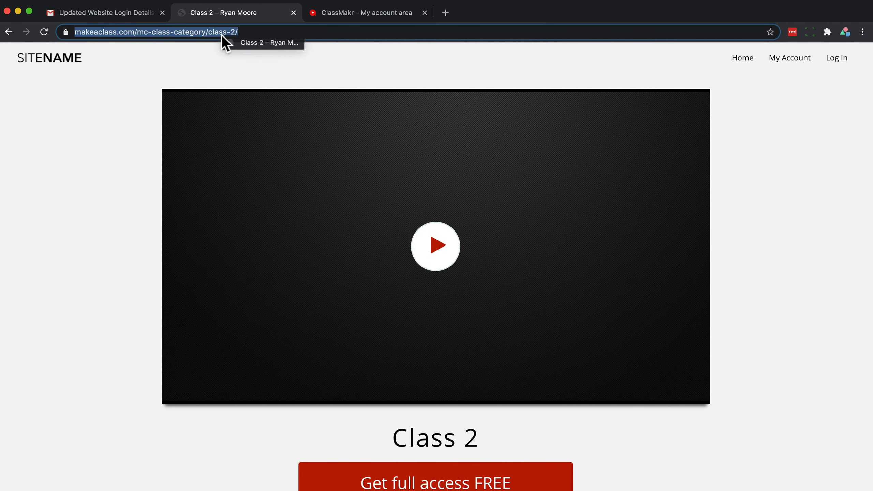
left_click(56, 63)
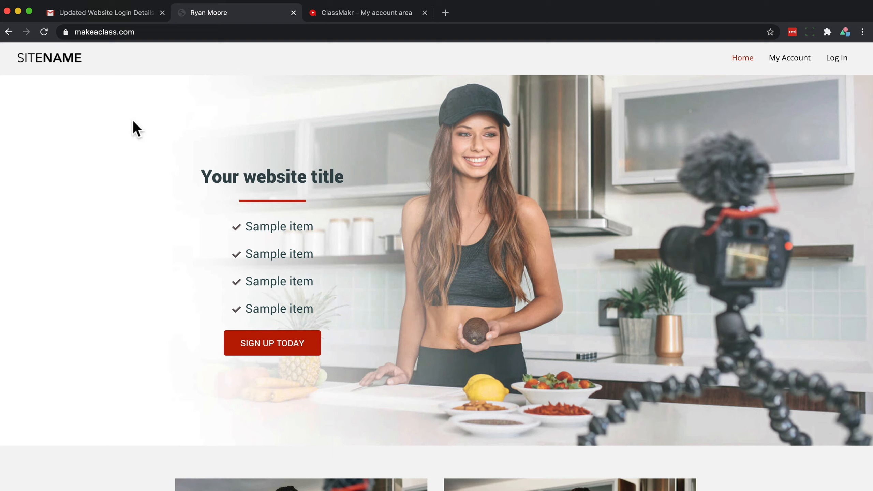
Open the website login area link from the login details email
left_click(115, 12)
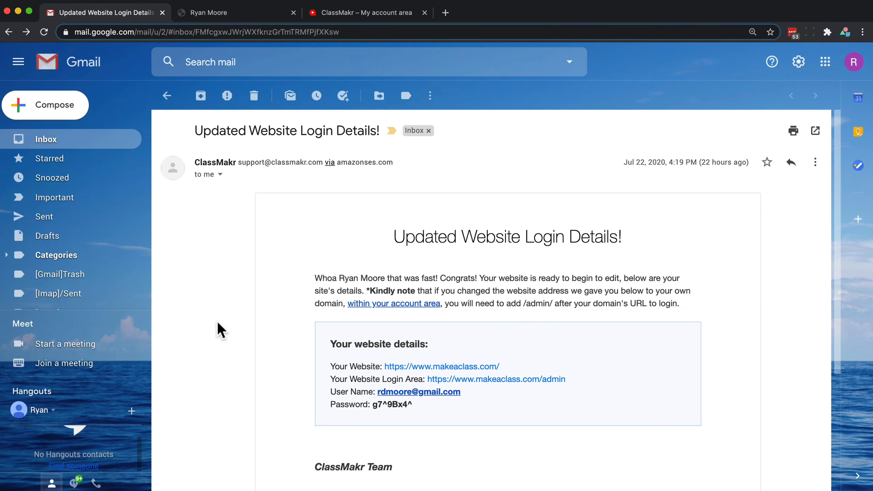
scroll(295, 367, "down", 2)
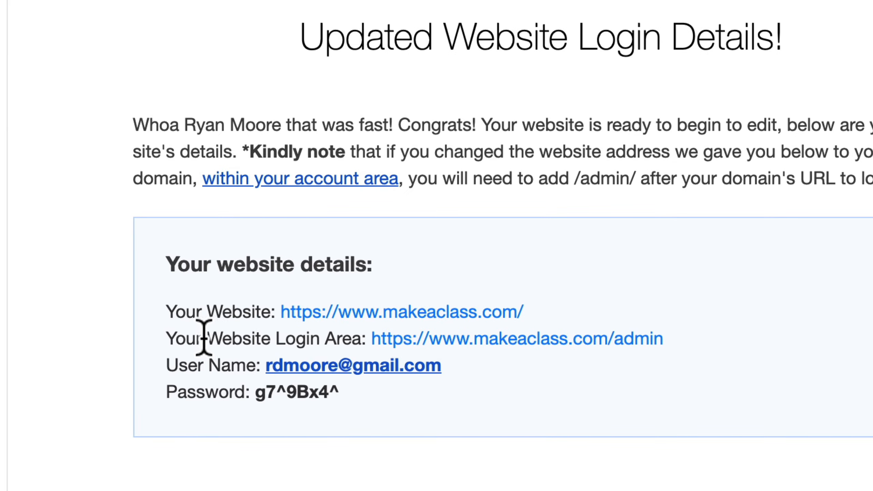
left_click(474, 343)
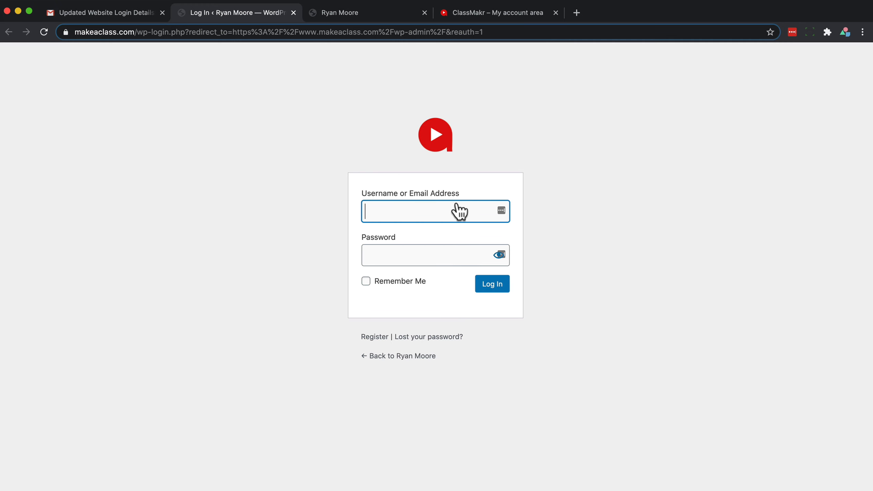
Copy the user name from the email into the login username field
left_click(94, 13)
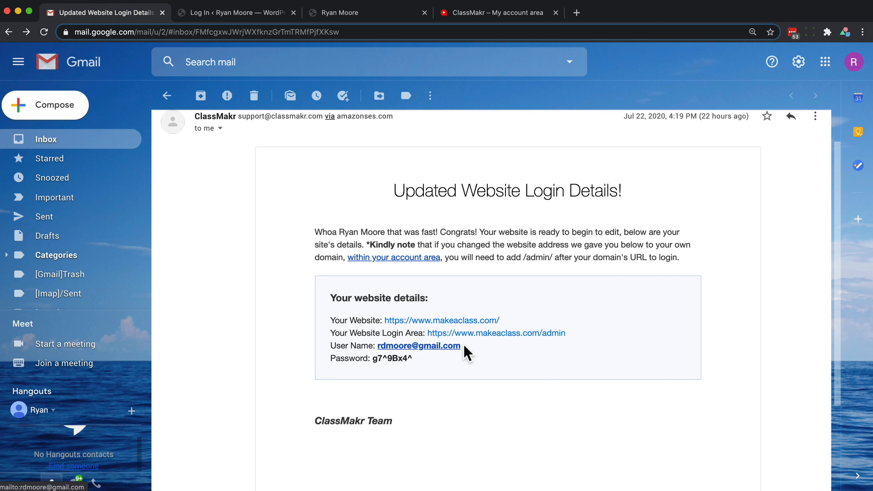
left_click_drag(461, 346, 378, 347)
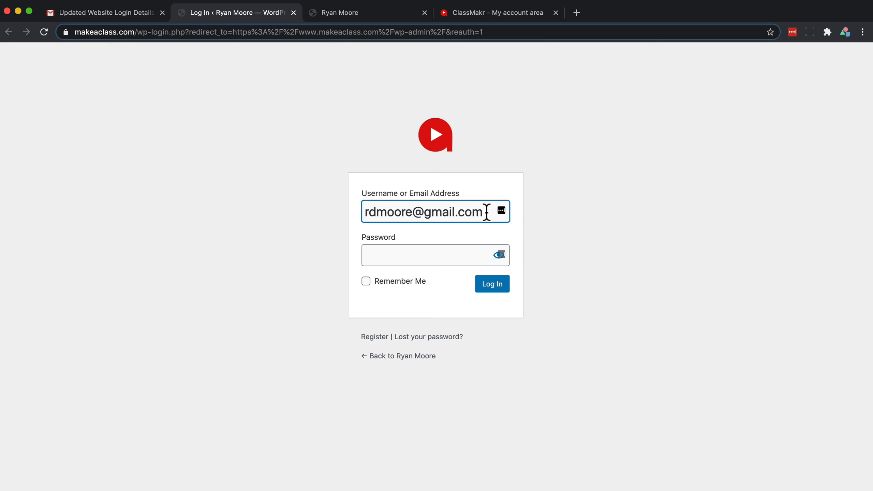
left_click(106, 17)
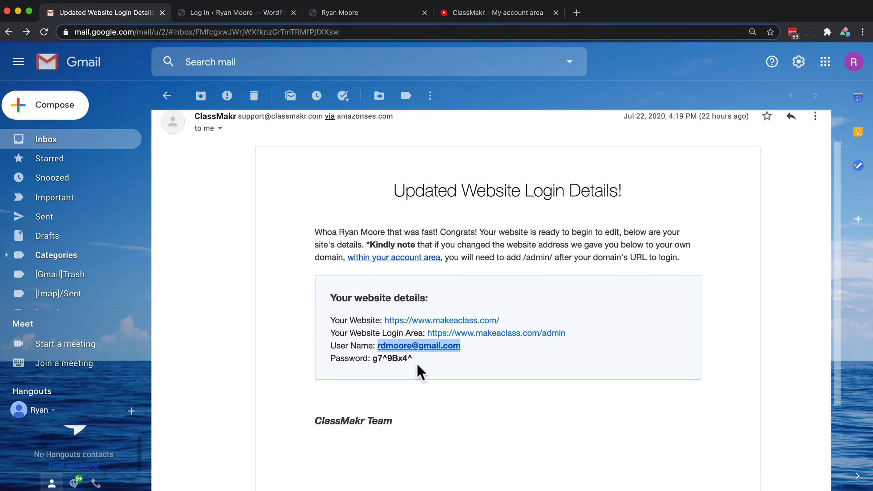
Copy the password from the email into the login password field and log in
left_click_drag(415, 359, 373, 361)
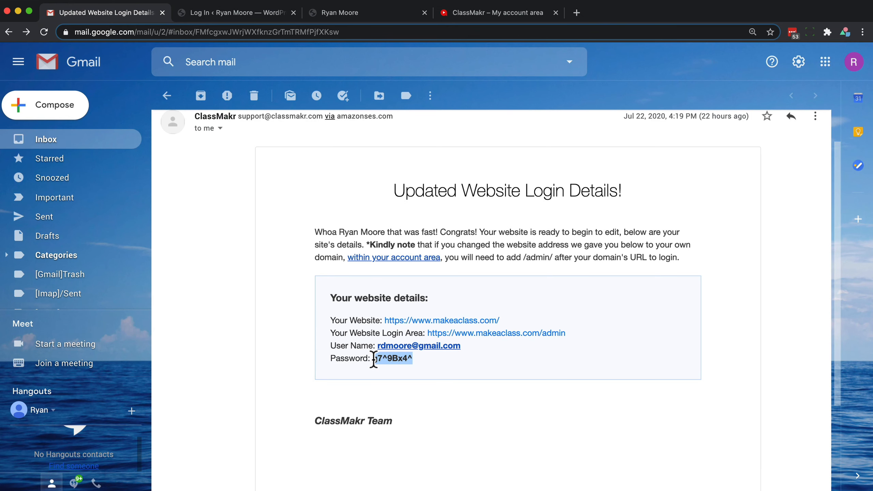
left_click(230, 15)
left_click(397, 253)
key("super+v")
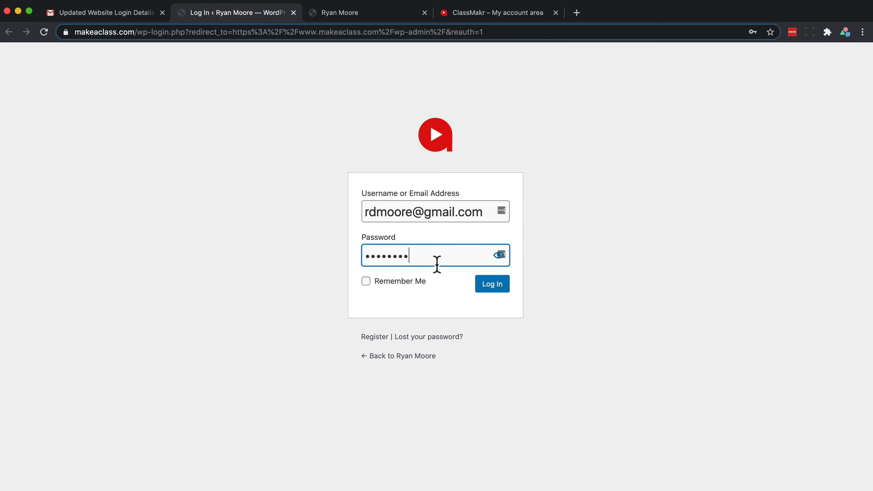
left_click(487, 292)
Open the Class Makr general settings from the dashboard
scroll(761, 191, "down", 5)
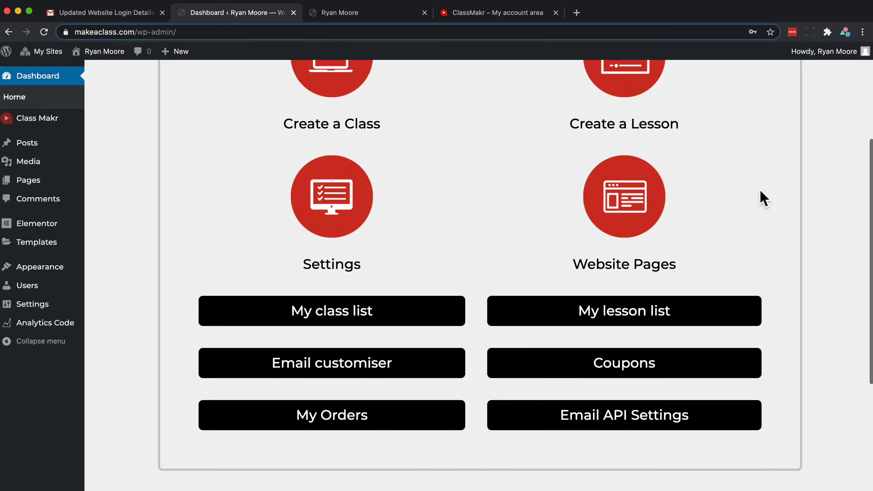
scroll(760, 192, "up", 3)
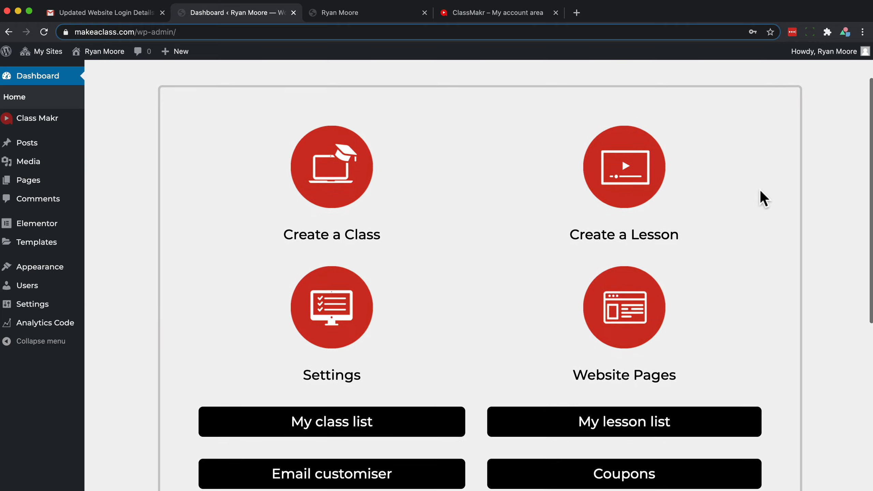
scroll(760, 190, "down", 1)
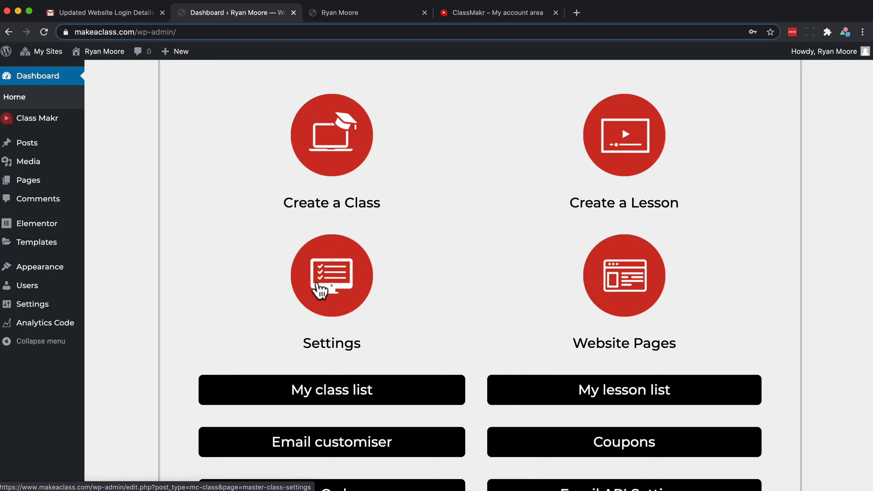
left_click(320, 290)
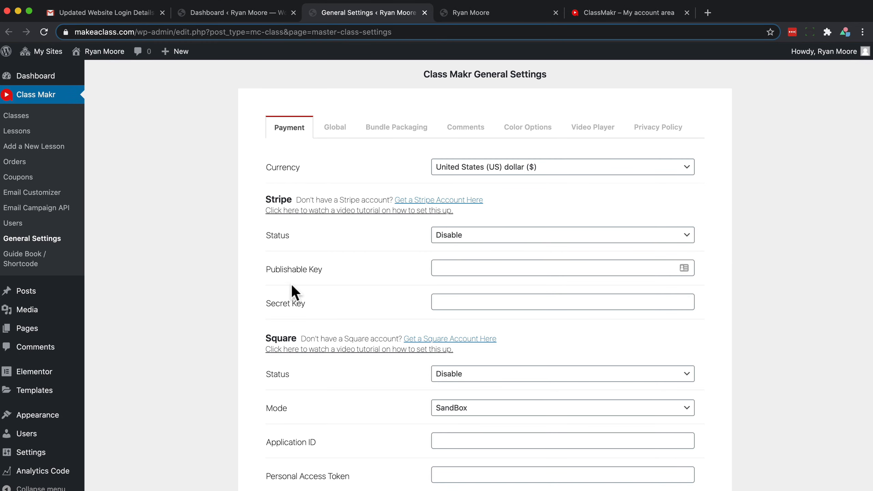
Review the payment gateway options on the Payment settings page
scroll(292, 289, "down", 3)
scroll(292, 293, "down", 10)
scroll(293, 293, "up", 6)
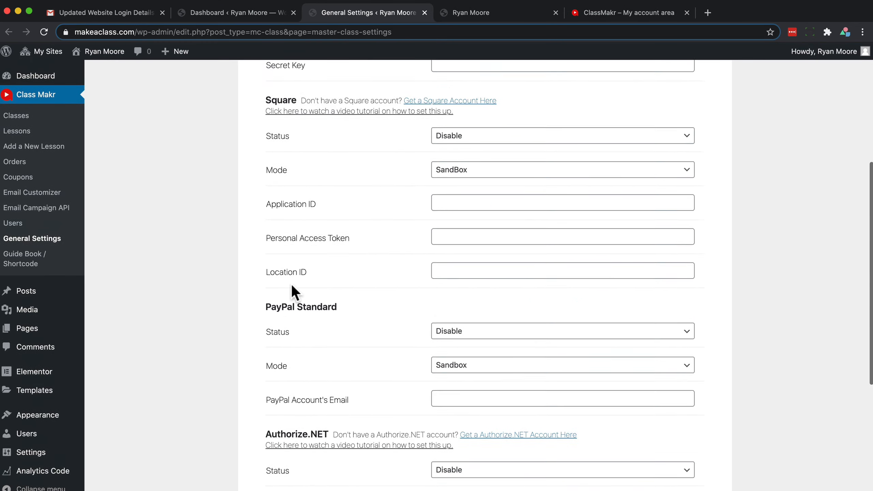
scroll(293, 292, "down", 2)
scroll(365, 275, "up", 7)
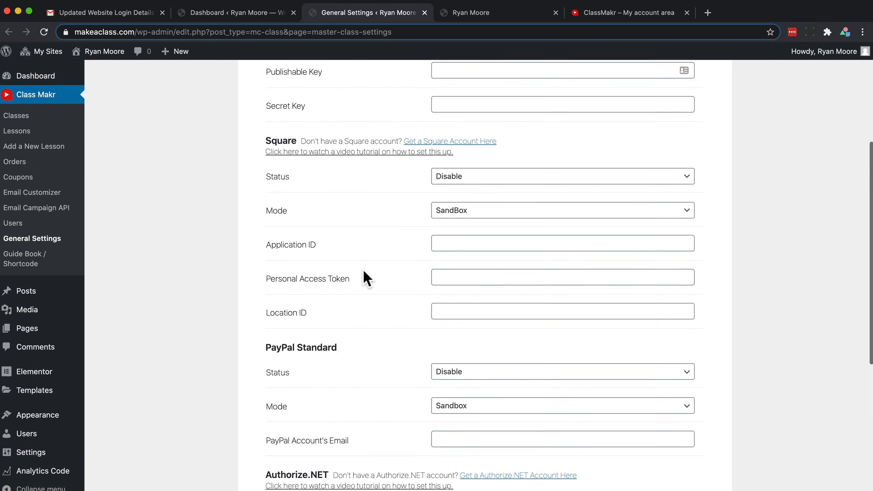
scroll(362, 271, "up", 1)
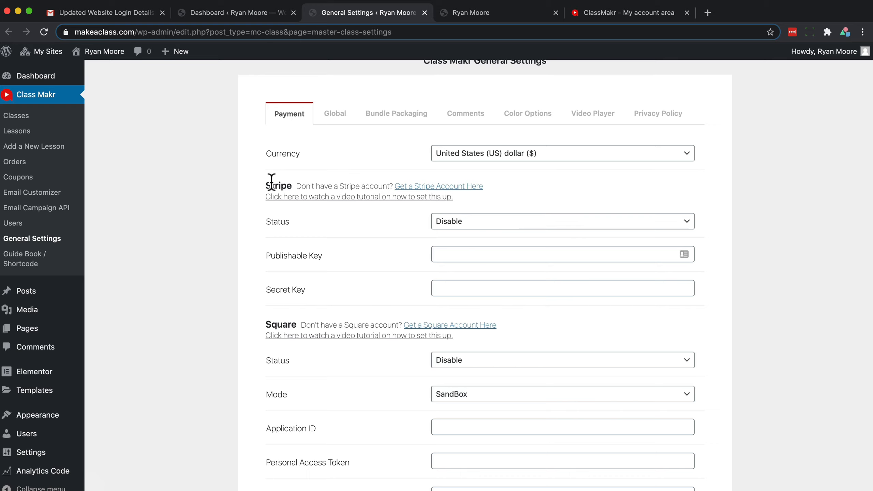
scroll(247, 331, "down", 10)
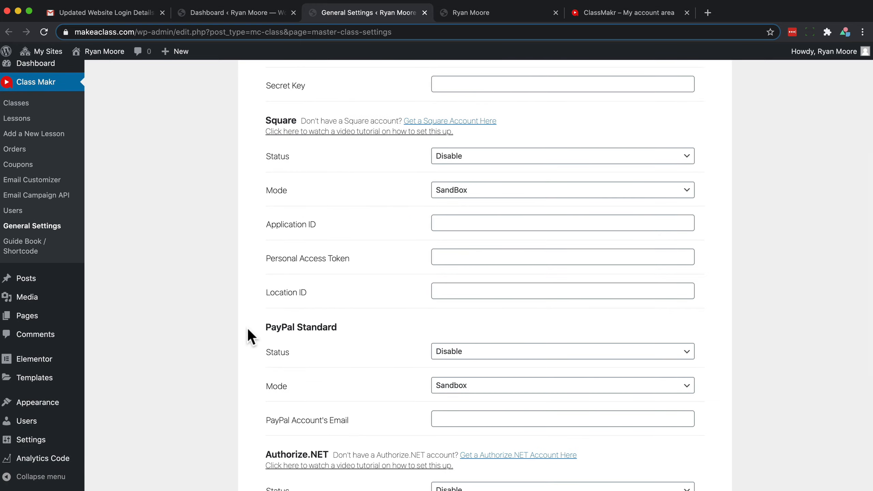
scroll(248, 290, "up", 10)
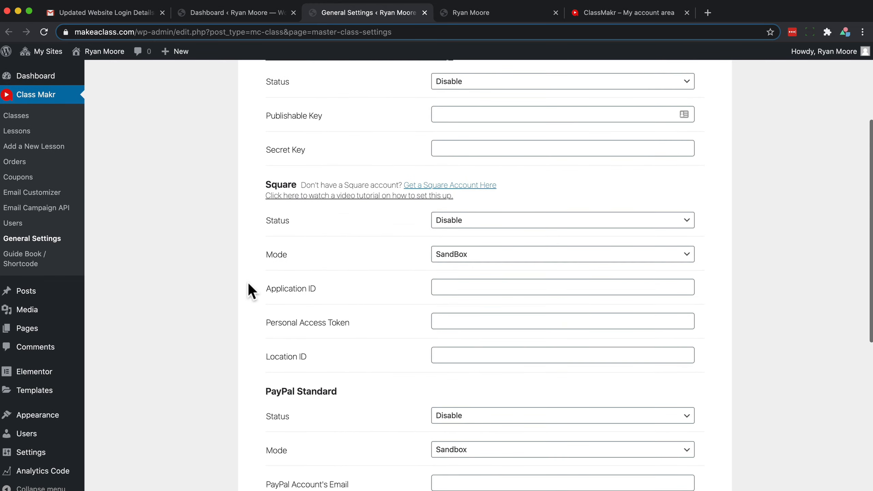
scroll(249, 283, "up", 2)
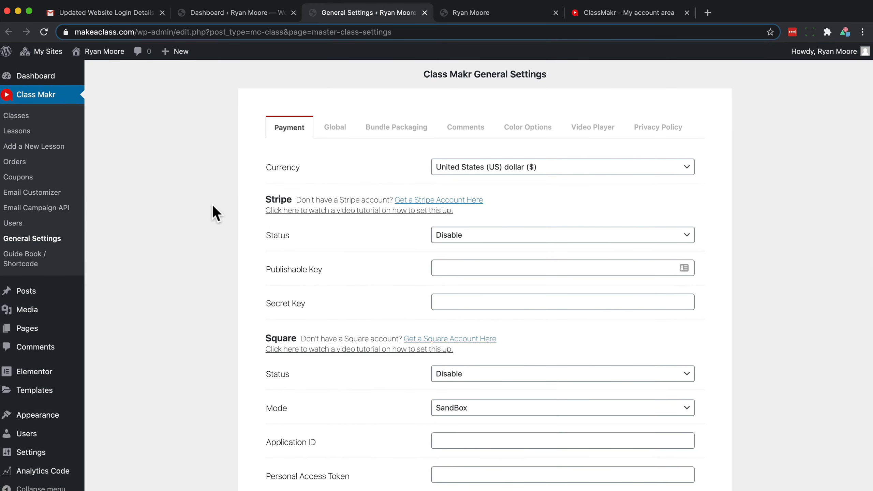
scroll(220, 338, "down", 8)
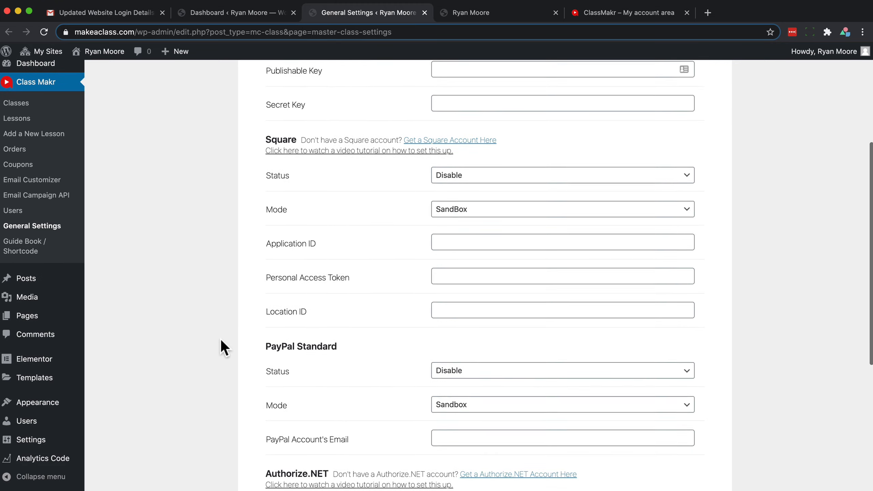
Follow the Stripe account link to Stripe's website and start the sign-up
left_click(452, 346)
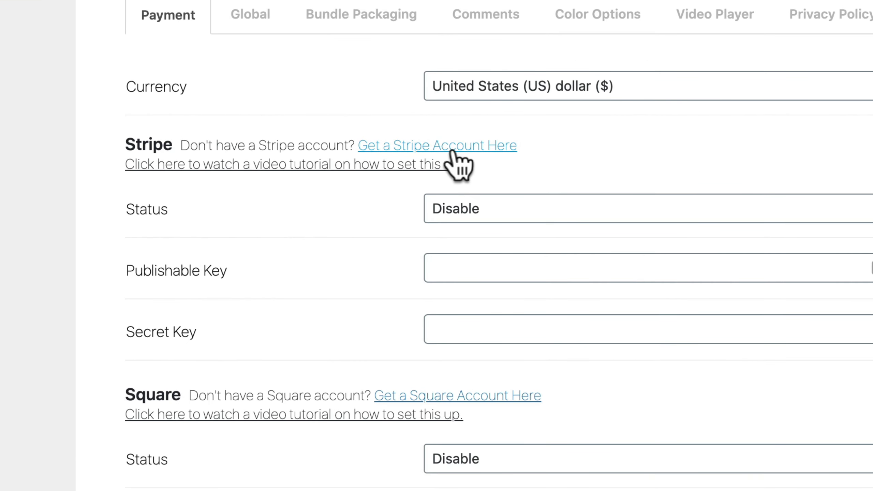
left_click(478, 147)
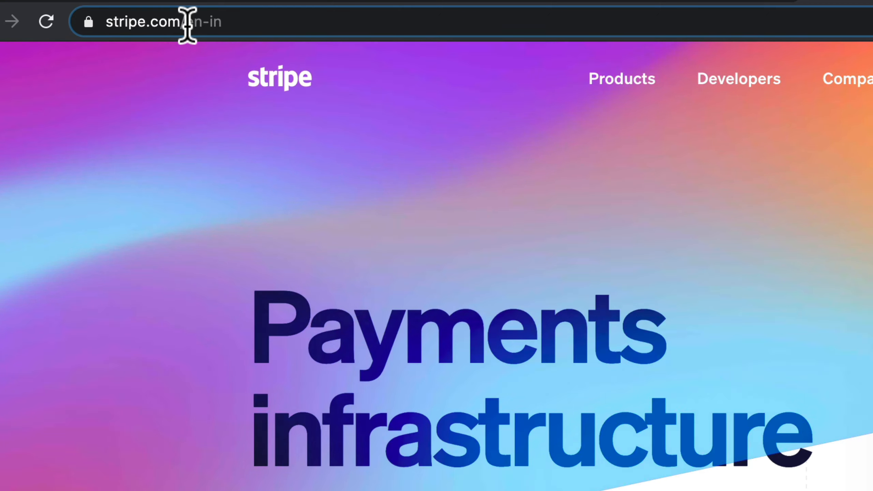
left_click_drag(187, 26, 165, 40)
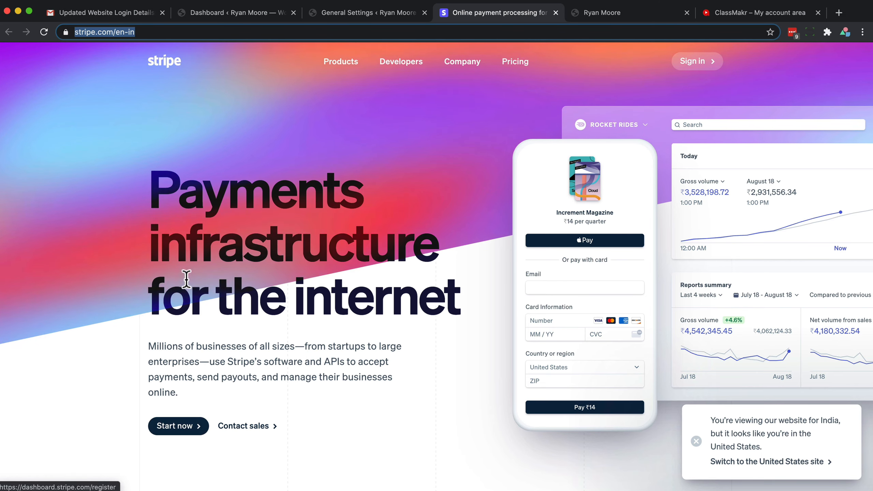
scroll(172, 433, "down", 1)
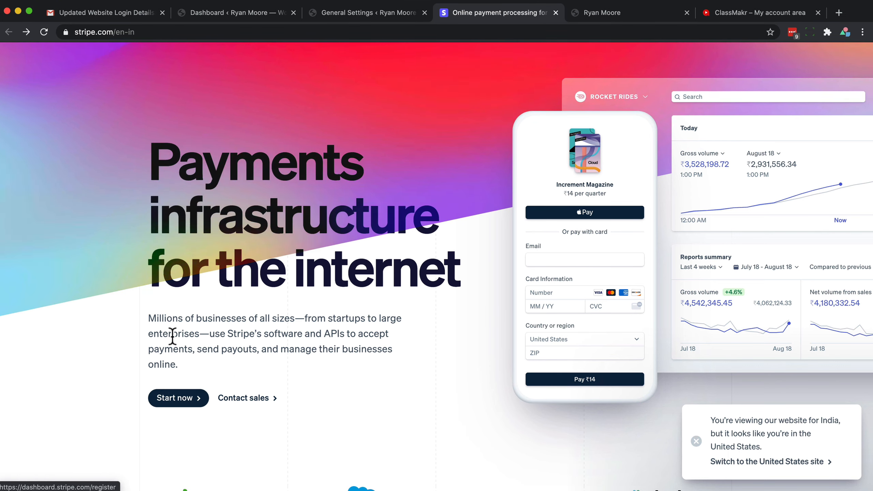
left_click(173, 401)
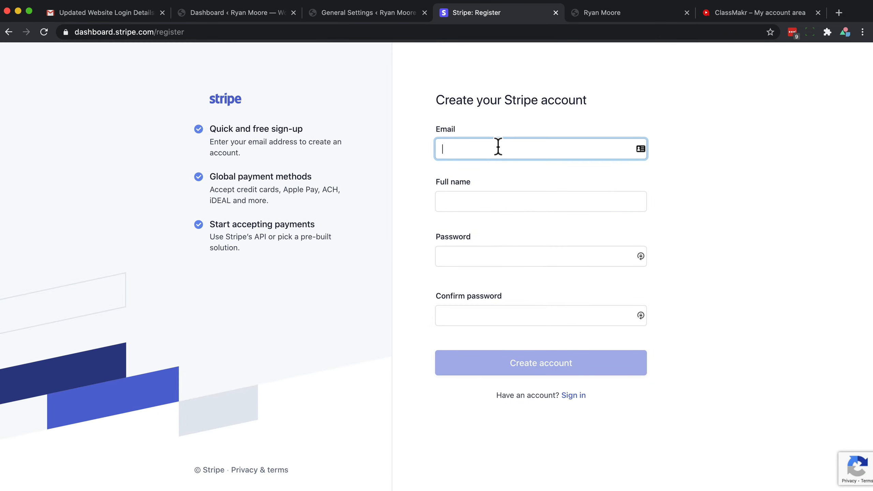
Create a Stripe account with the email, the user's full name, and the pasted password in both password fields
left_click(498, 147)
left_click(486, 174)
left_click(475, 205)
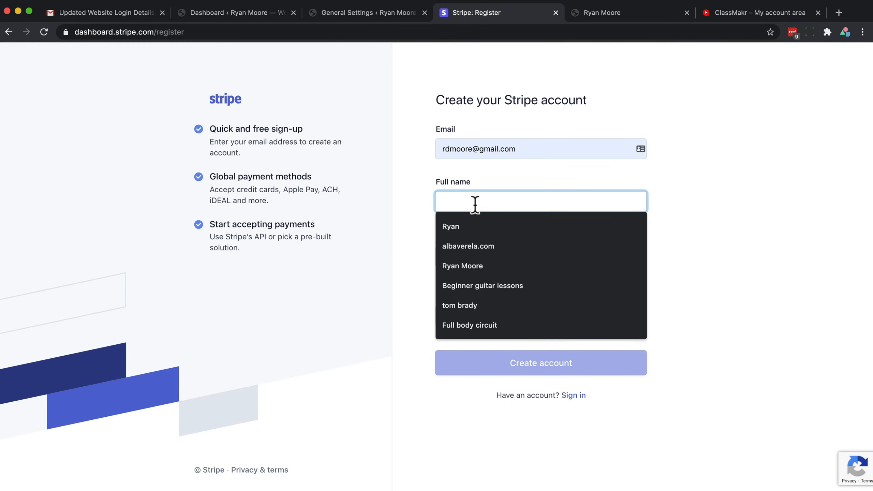
left_click(454, 256)
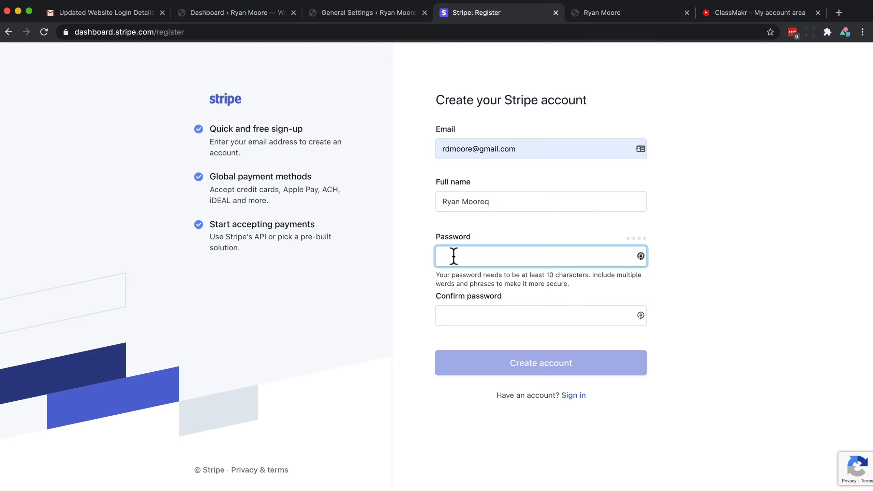
key("super+v")
left_click(456, 318)
key("super+v")
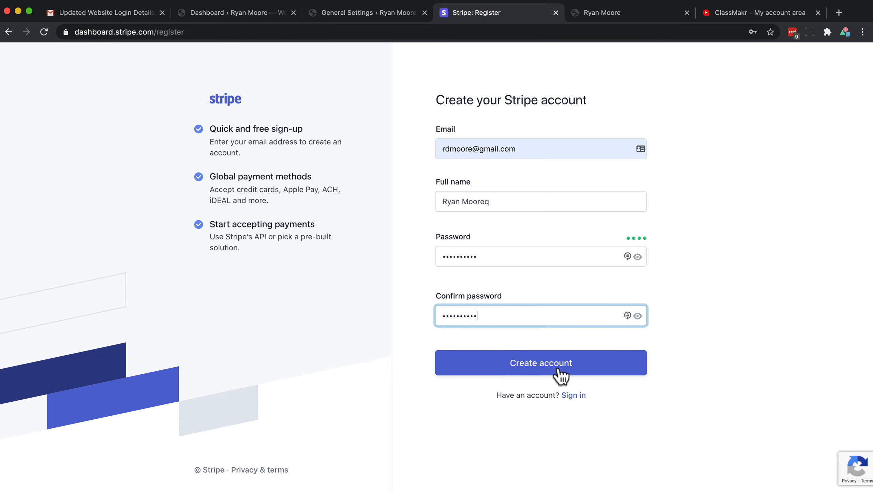
left_click(546, 365)
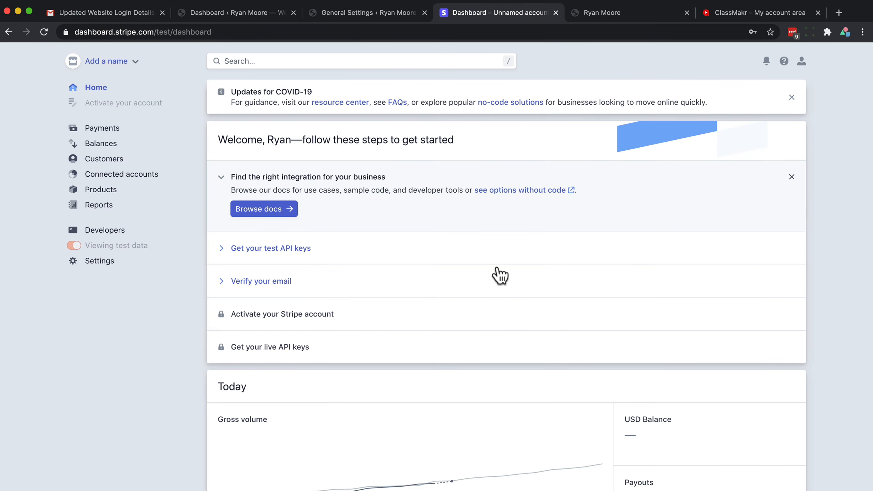
Return to the Class Makr payment settings and set the Stripe status to Enable
left_click(106, 13)
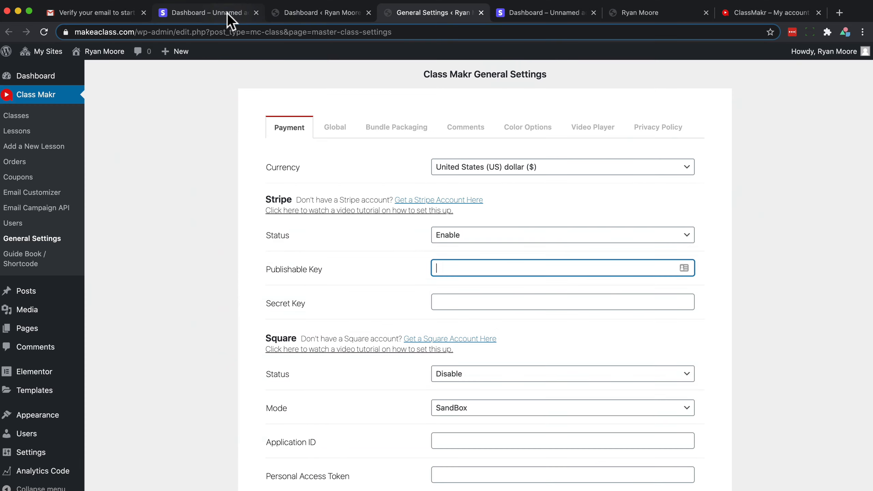
left_click(227, 13)
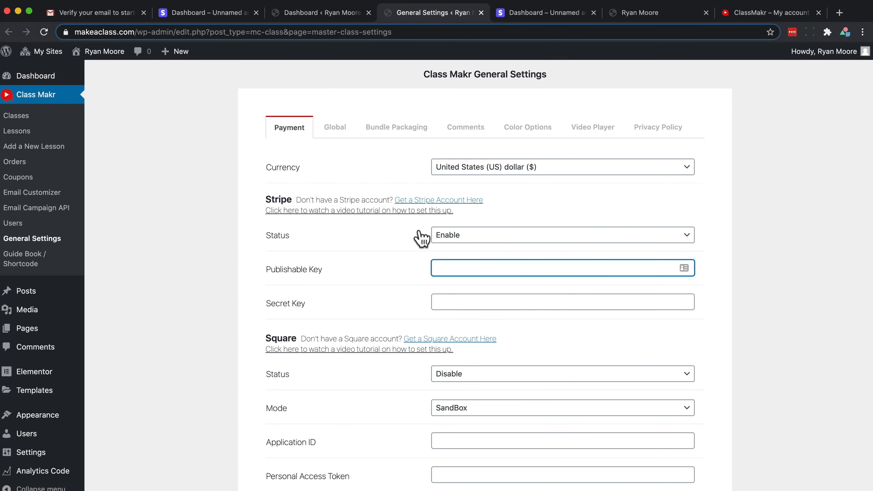
left_click(463, 236)
left_click(463, 235)
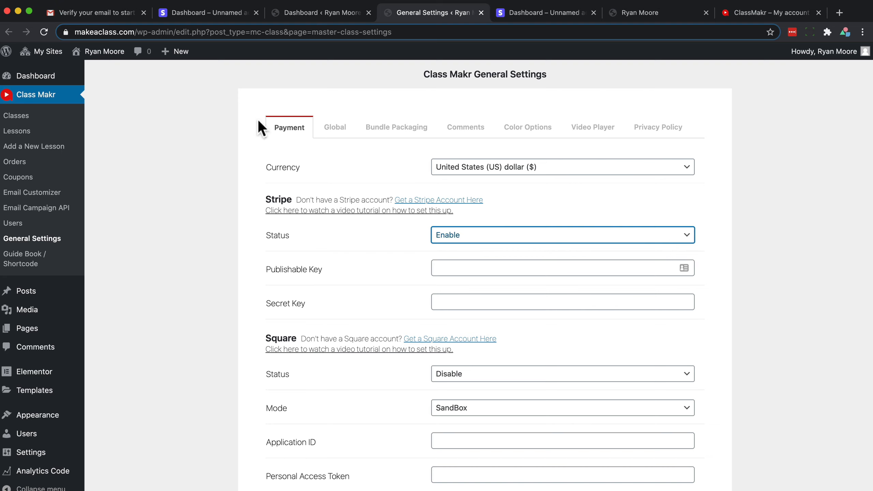
Open the Stripe test API keys page under Developers and try to switch to viewing live data
left_click(216, 14)
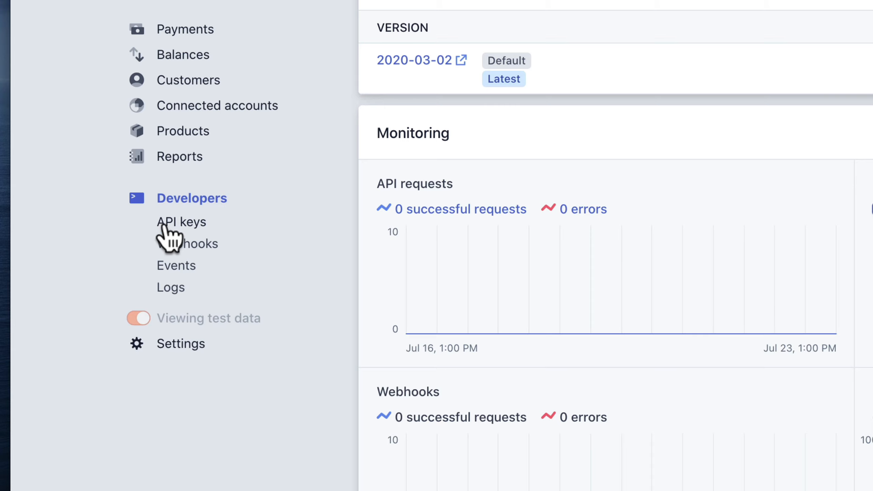
left_click(189, 224)
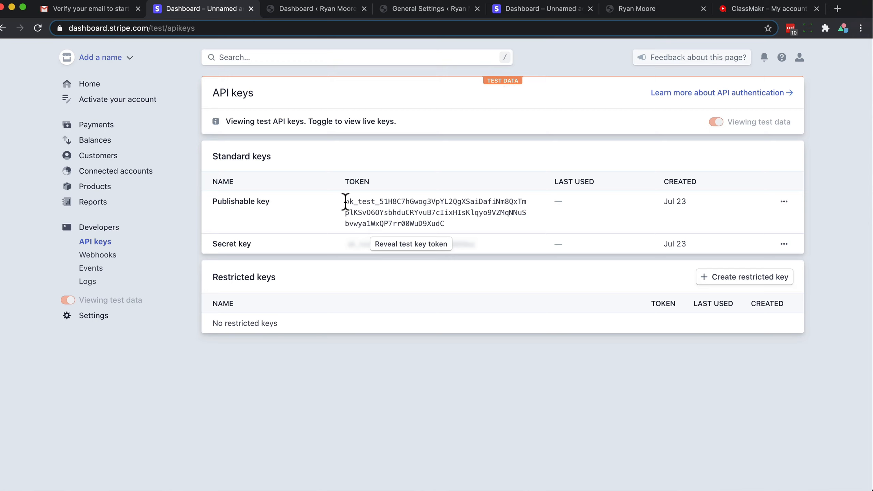
left_click_drag(346, 203, 450, 233)
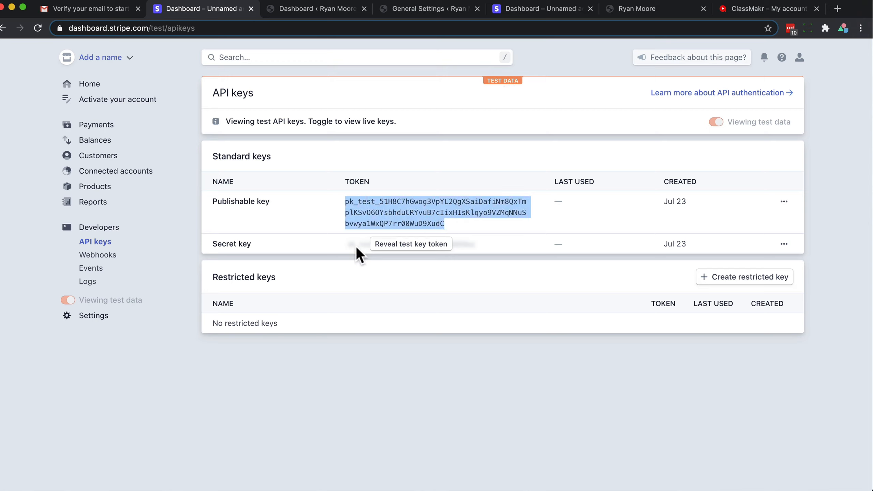
left_click(413, 9)
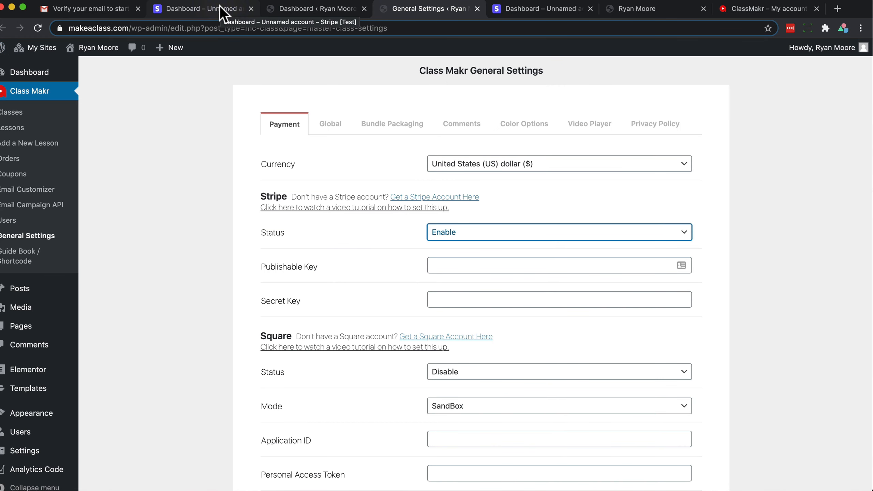
left_click(200, 7)
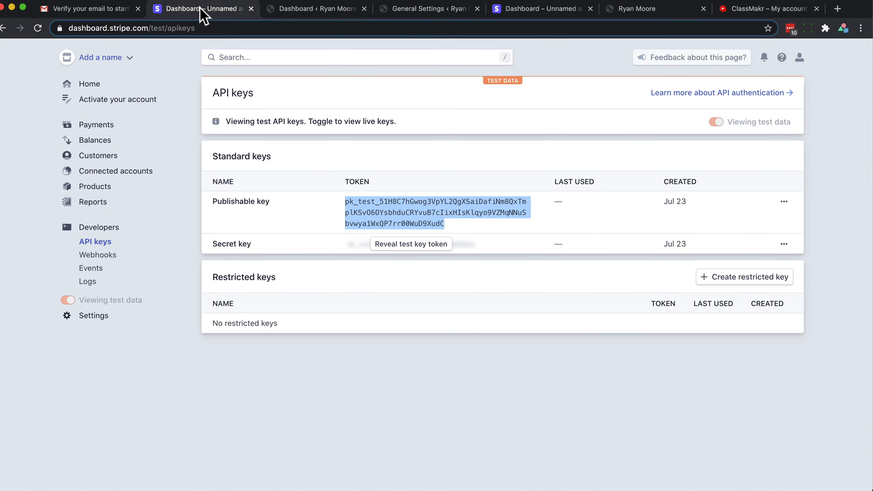
left_click(716, 122)
left_click(717, 122)
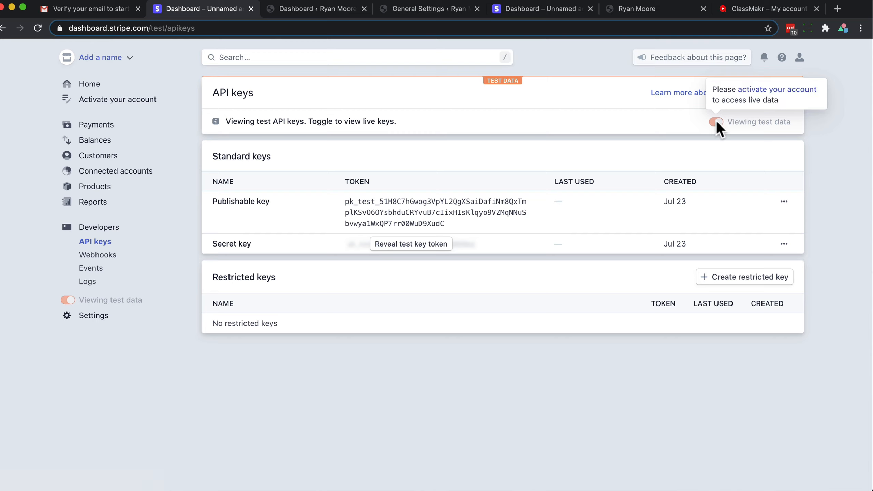
Copy the Stripe publishable test key and paste it into the Class Makr Publishable Key field
left_click_drag(453, 227, 375, 200)
left_click(345, 204)
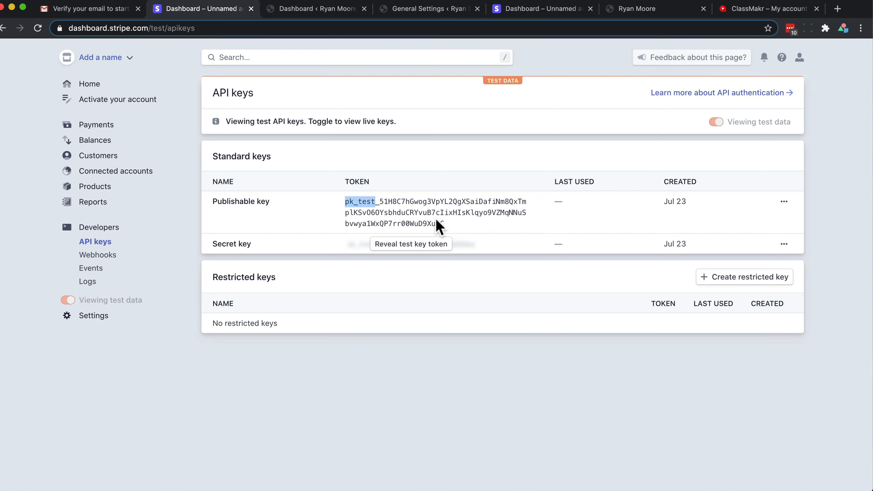
left_click_drag(447, 223, 346, 203)
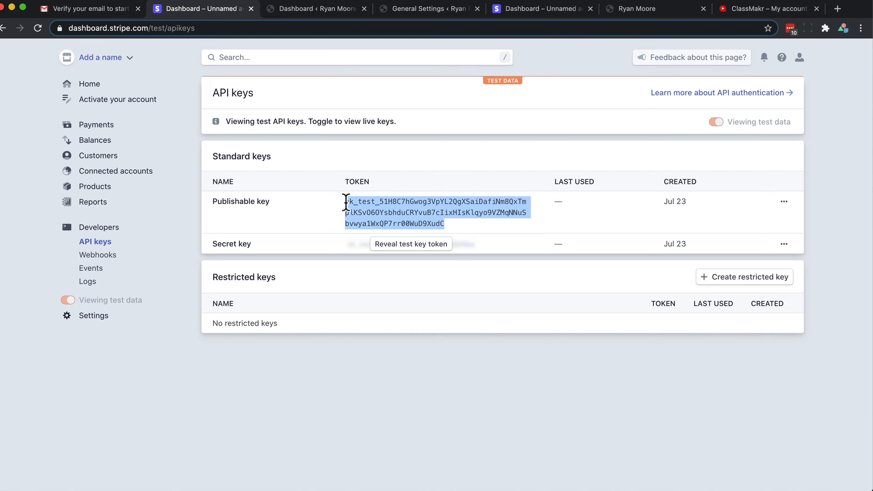
right_click(371, 206)
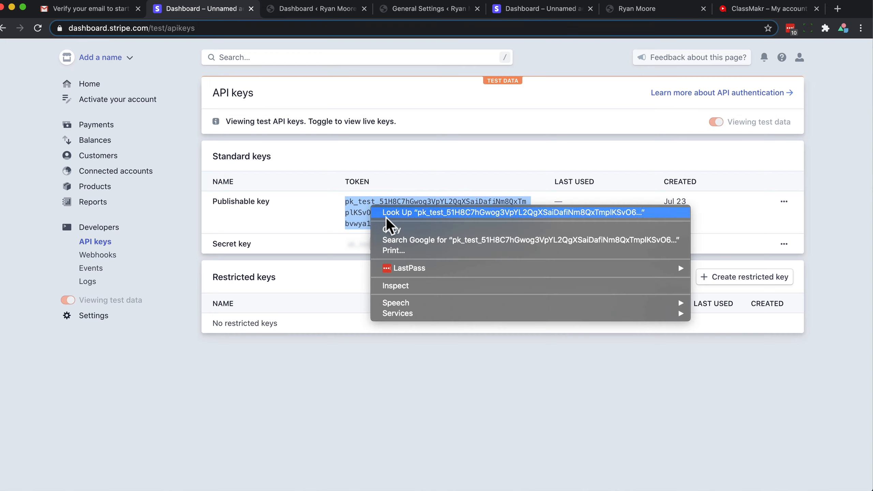
left_click(389, 228)
left_click(425, 8)
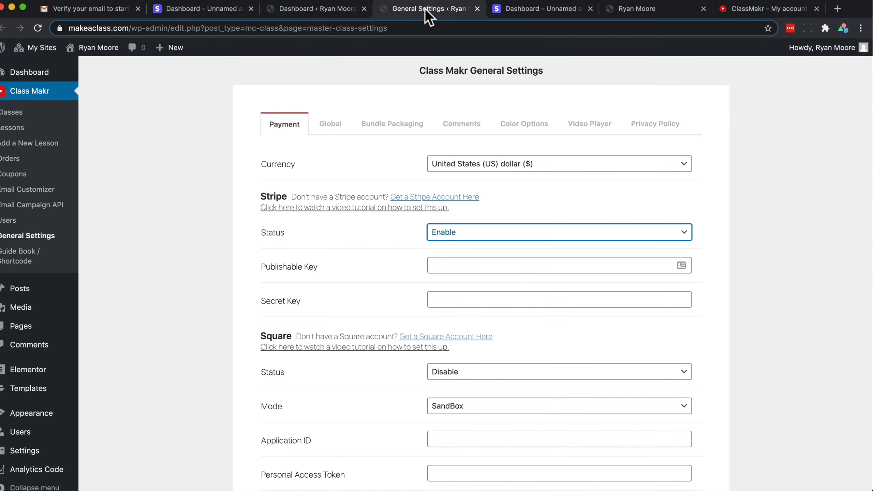
left_click(453, 265)
key("super+v")
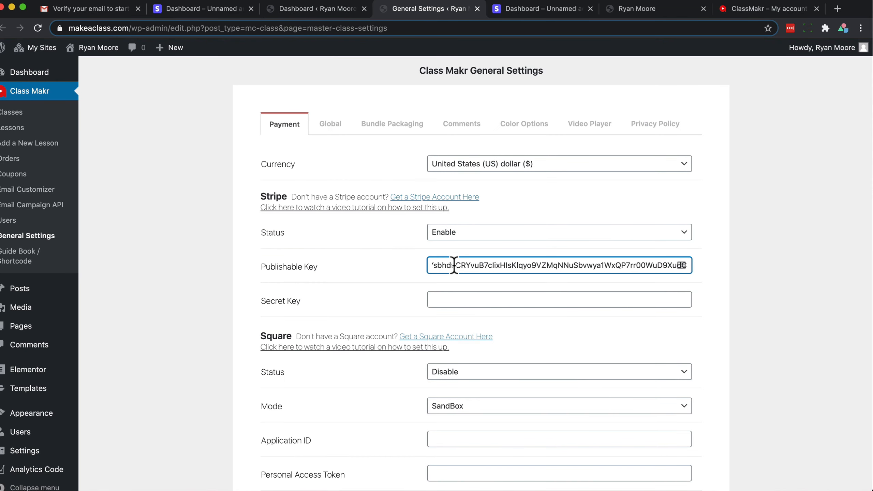
Reveal the Stripe secret test key, copy it, and paste it into the Class Makr Secret Key field
left_click(208, 10)
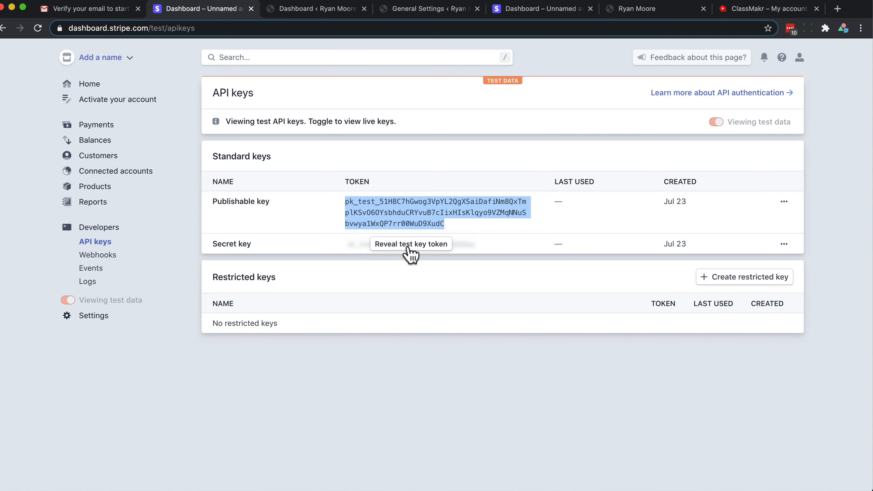
left_click(420, 244)
left_click(343, 244)
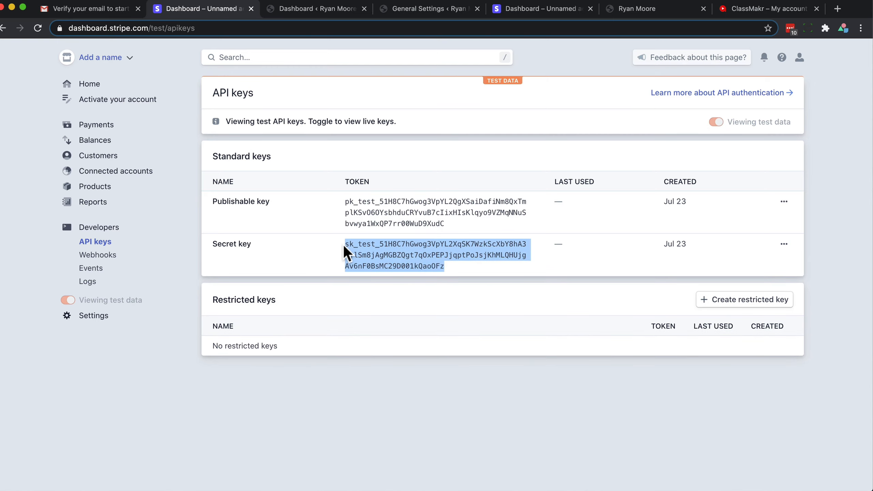
left_click(408, 13)
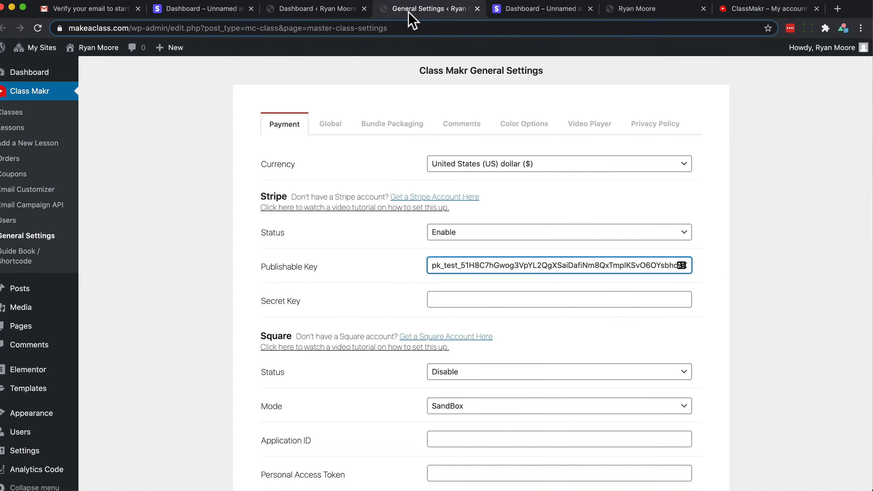
left_click(454, 300)
key("ctrl+v")
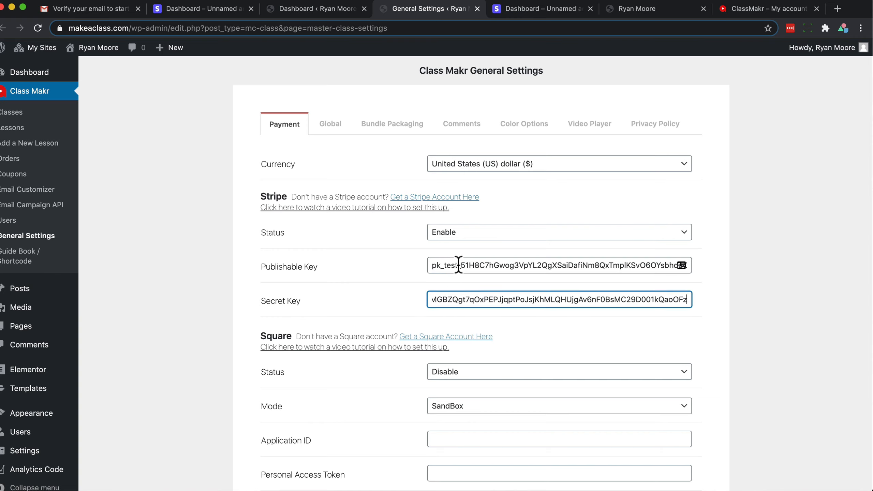
Compare the pasted keys in both fields with the keys on the Stripe API keys page
left_click_drag(457, 266, 427, 265)
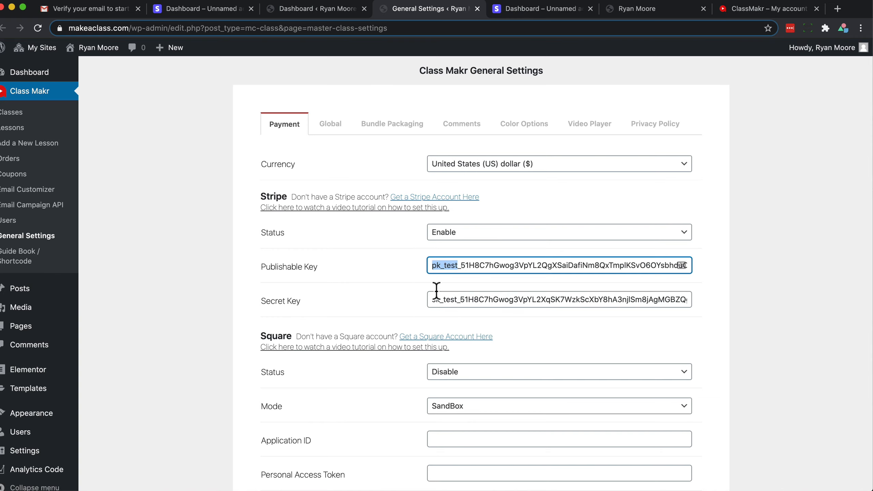
left_click(430, 298)
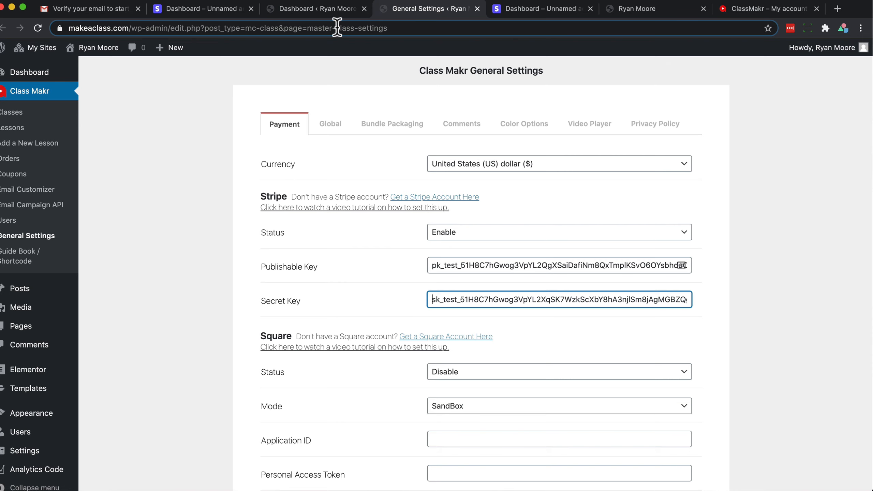
left_click(203, 8)
mouse_move(756, 118)
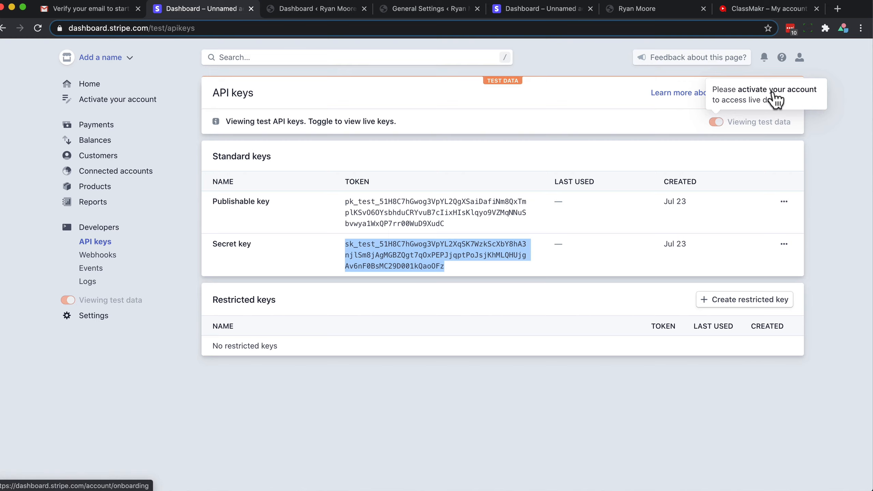
left_click(403, 9)
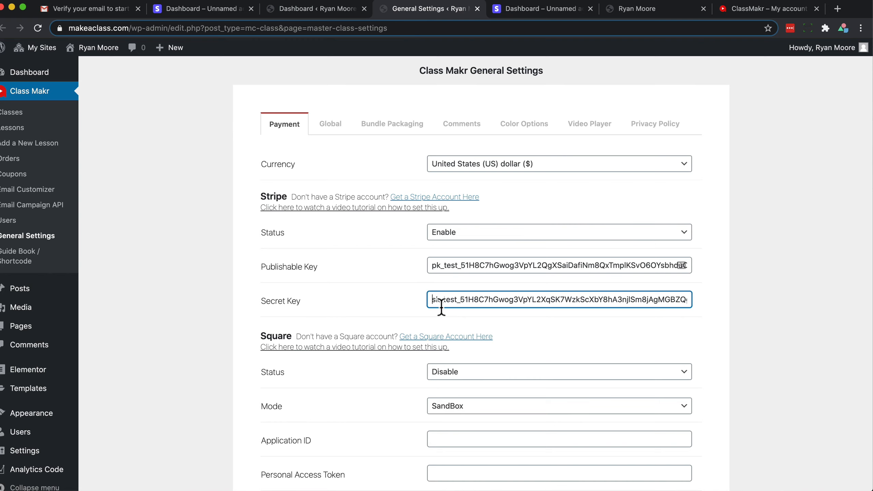
Save the payment settings with the Stripe keys entered
scroll(440, 308, "down", 3)
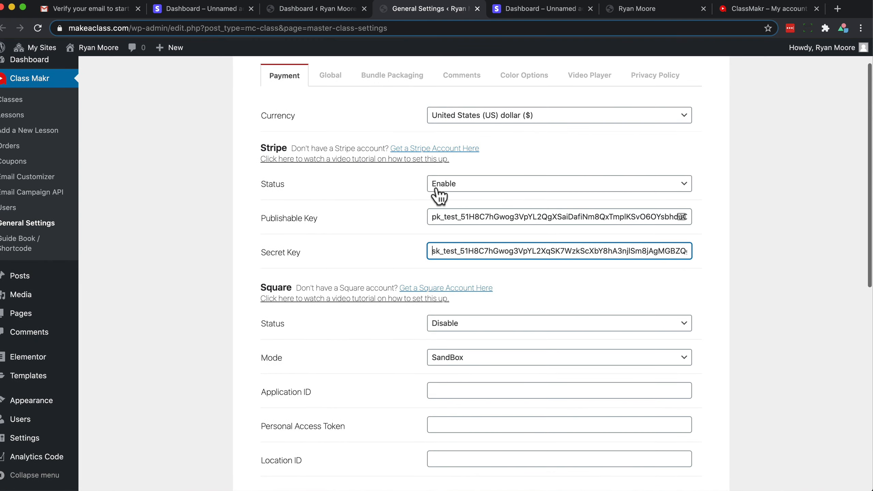
scroll(440, 296, "down", 8)
scroll(446, 355, "down", 5)
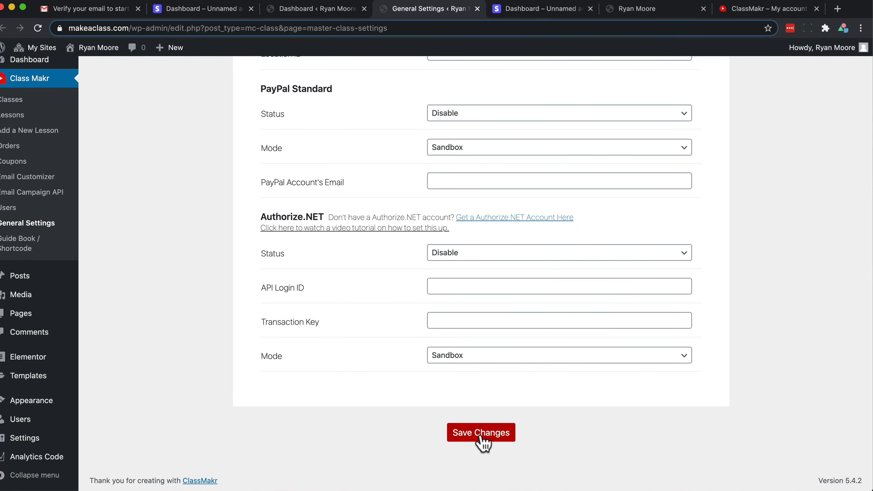
left_click(481, 439)
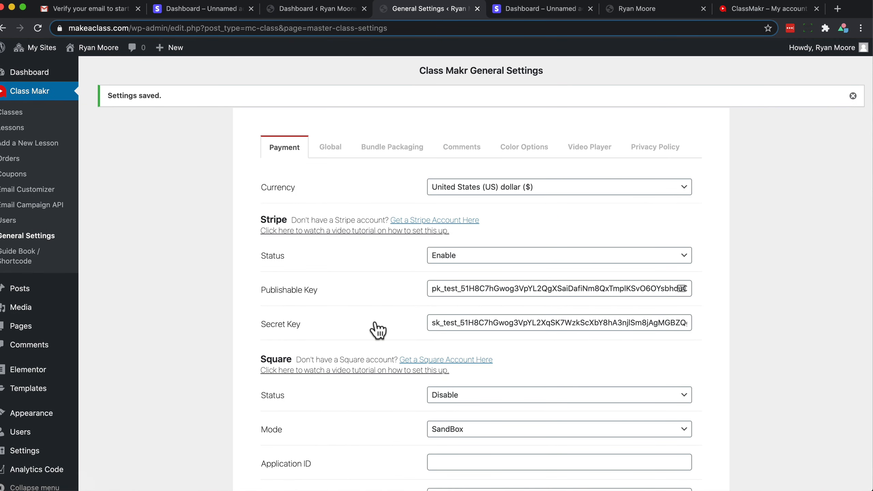
Review the saved payment gateway settings on the page
scroll(376, 327, "down", 3)
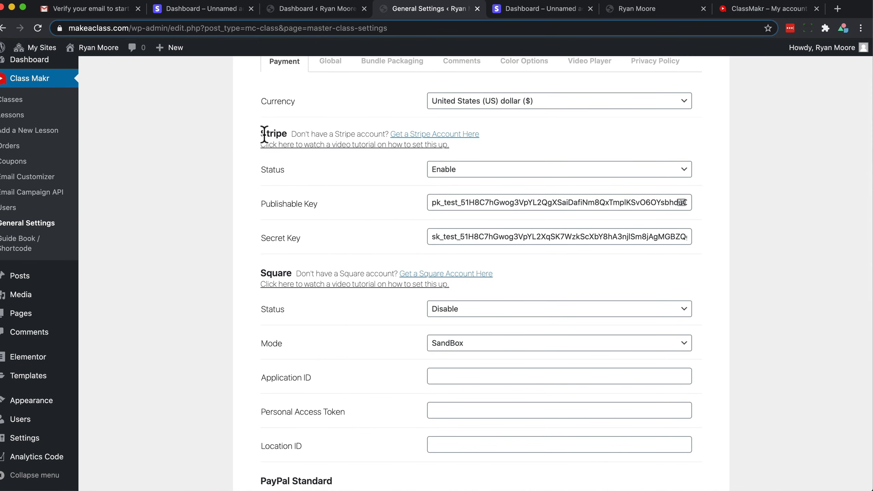
scroll(327, 316, "down", 5)
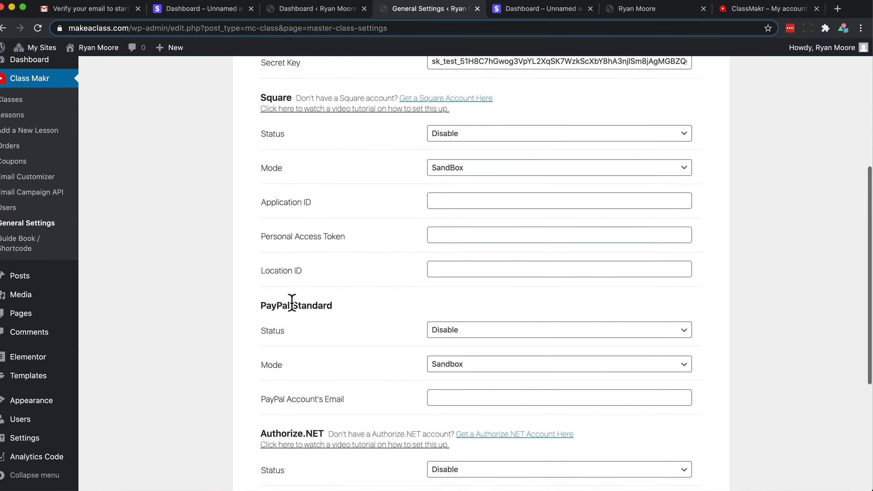
scroll(395, 287, "up", 8)
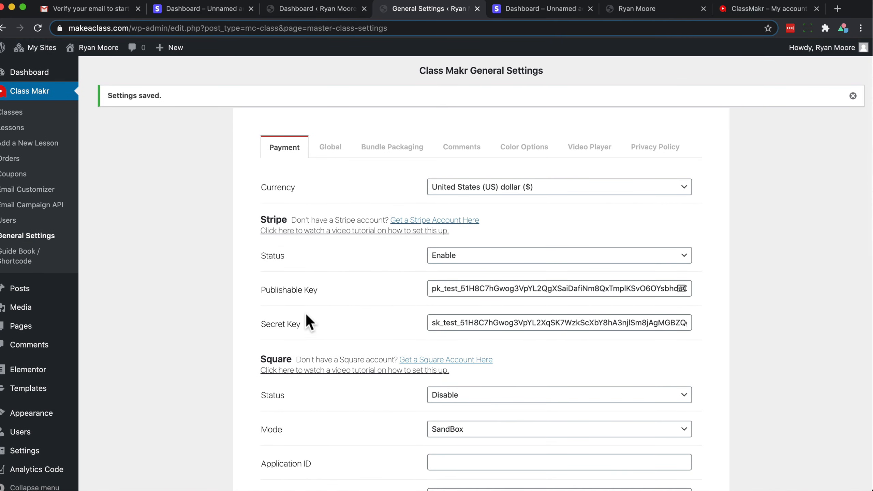
scroll(309, 323, "down", 7)
scroll(319, 328, "up", 3)
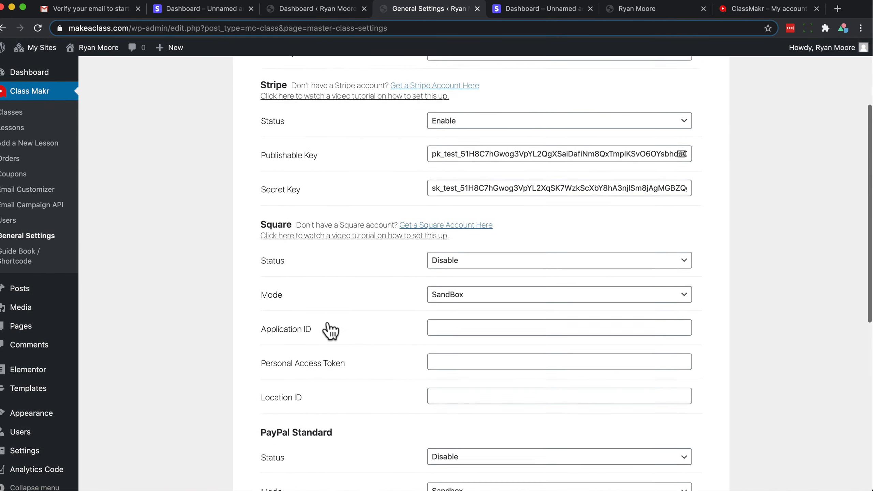
scroll(329, 330, "up", 4)
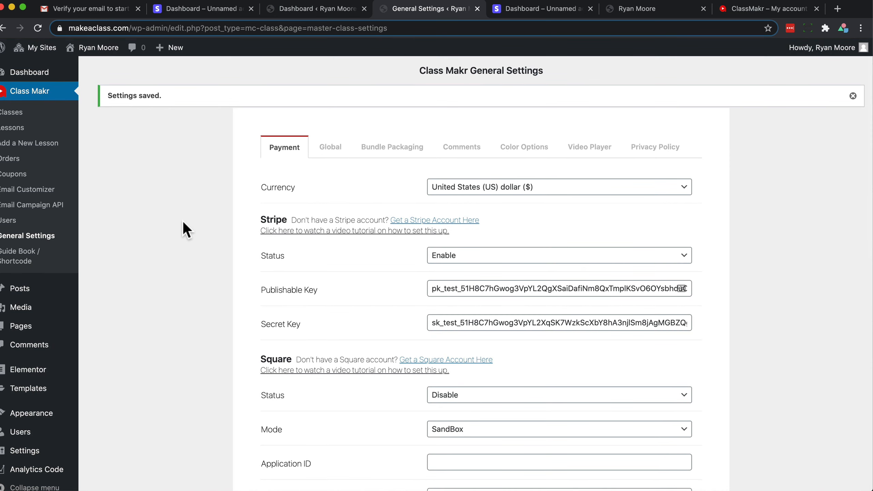
scroll(209, 342, "down", 12)
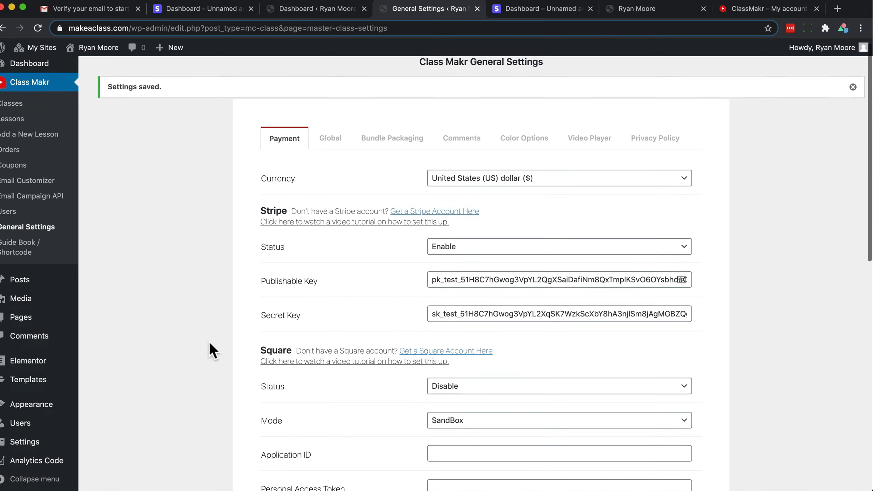
scroll(209, 342, "up", 12)
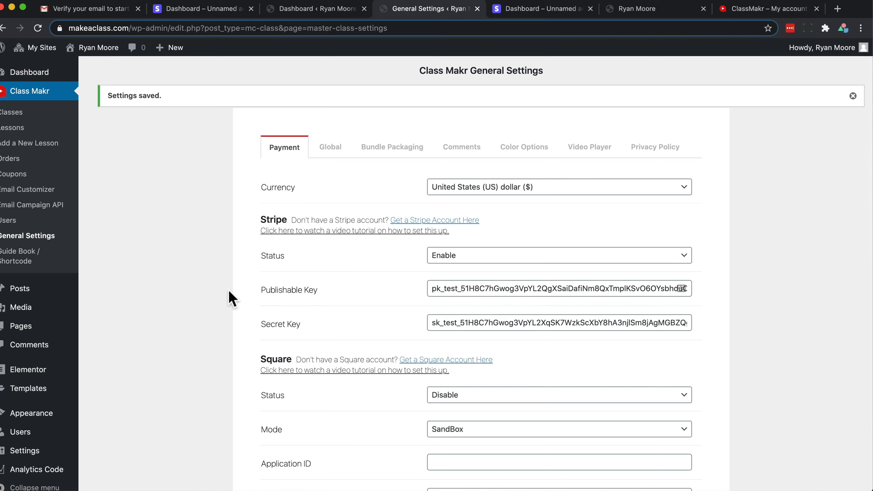
Open the currency list, then save the payment settings again
left_click(469, 192)
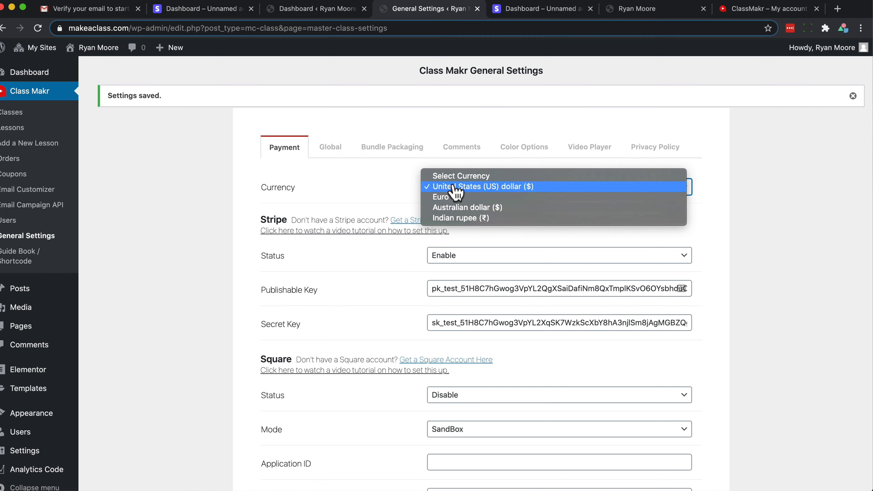
left_click(214, 276)
scroll(214, 275, "down", 15)
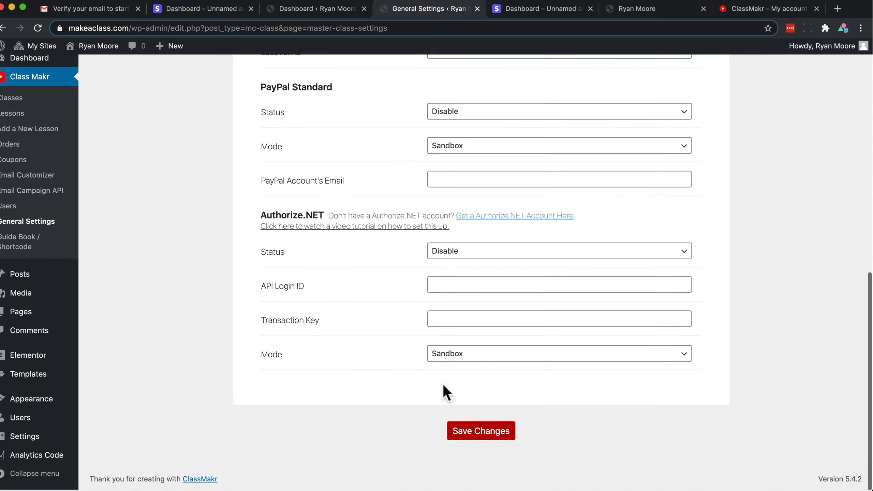
left_click(468, 434)
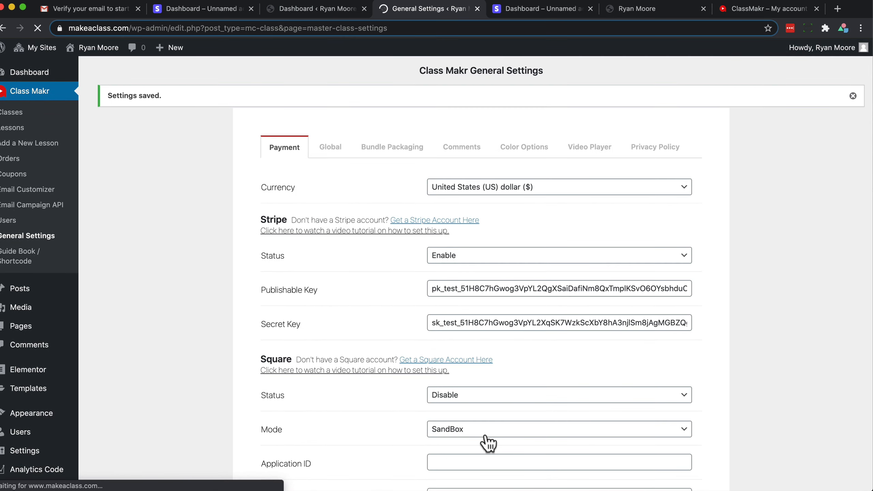